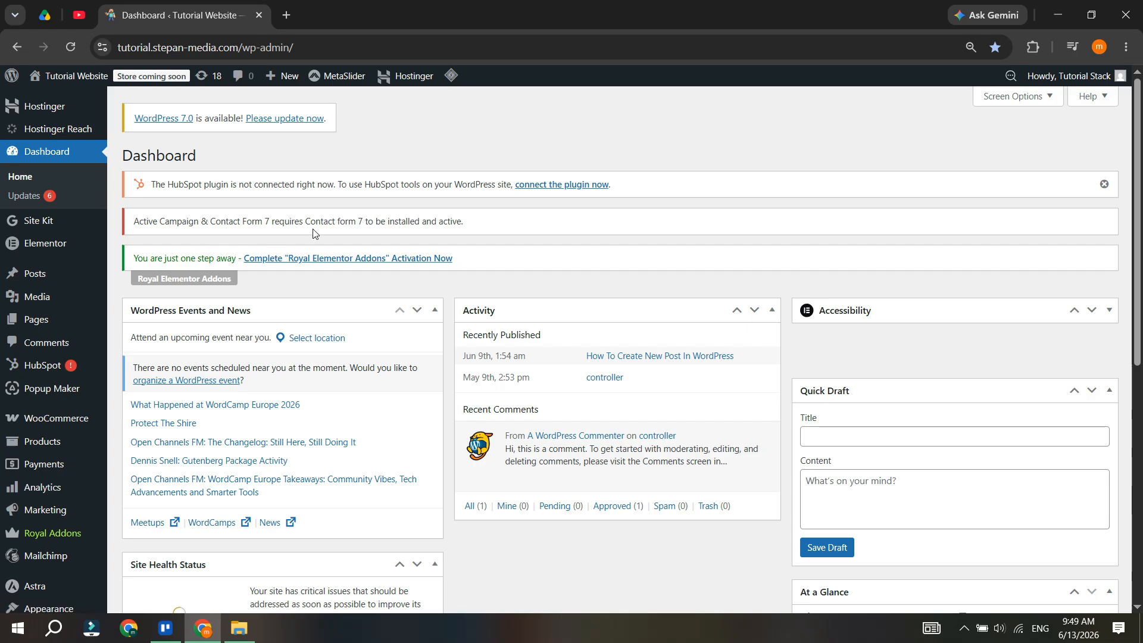
- Open the page for adding new plugins to the WordPress site
scroll(76, 389, down, 3)
scroll(75, 390, down, 1)
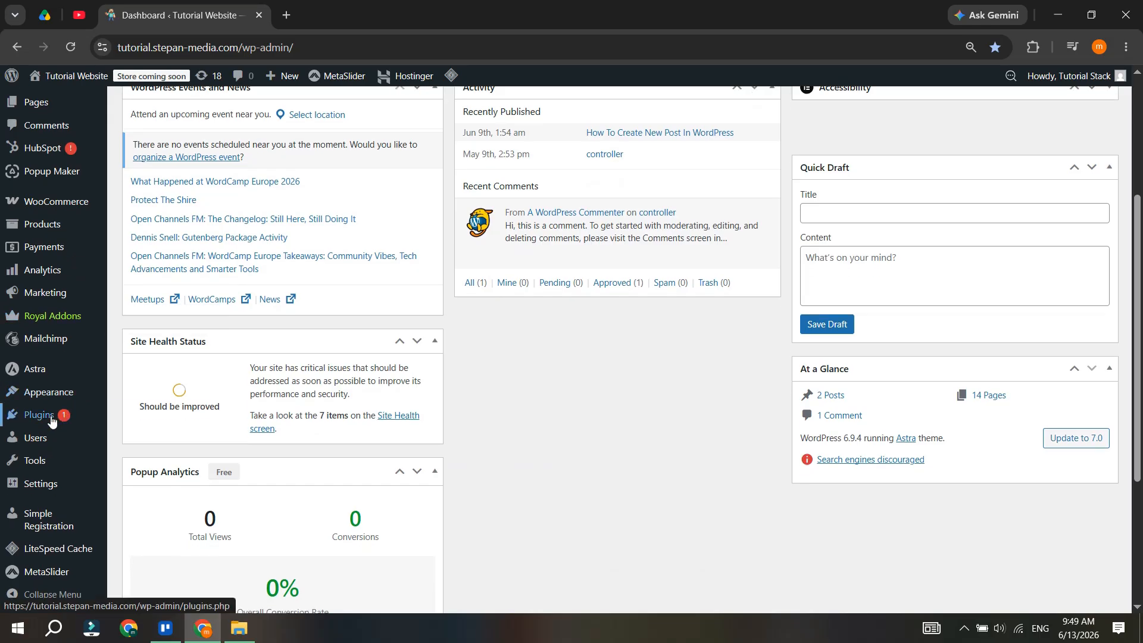
mouse_move(60, 415)
click(138, 441)
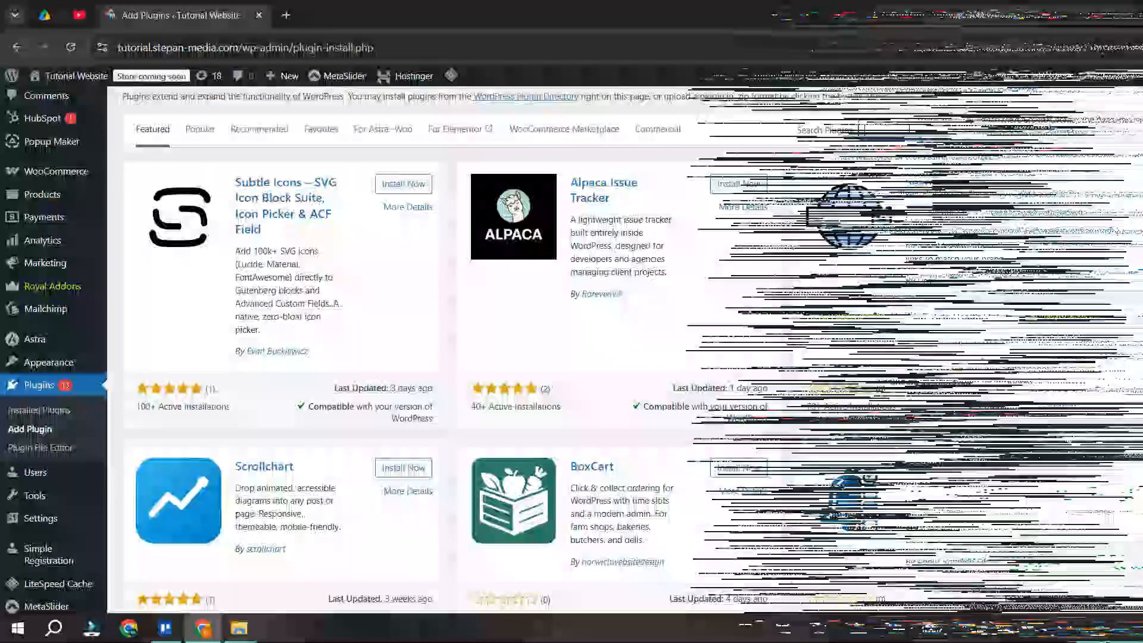
- Search the plugin directory for "rankmath" and install and activate the Rank Math SEO plugin
click(908, 129)
text(ranka)
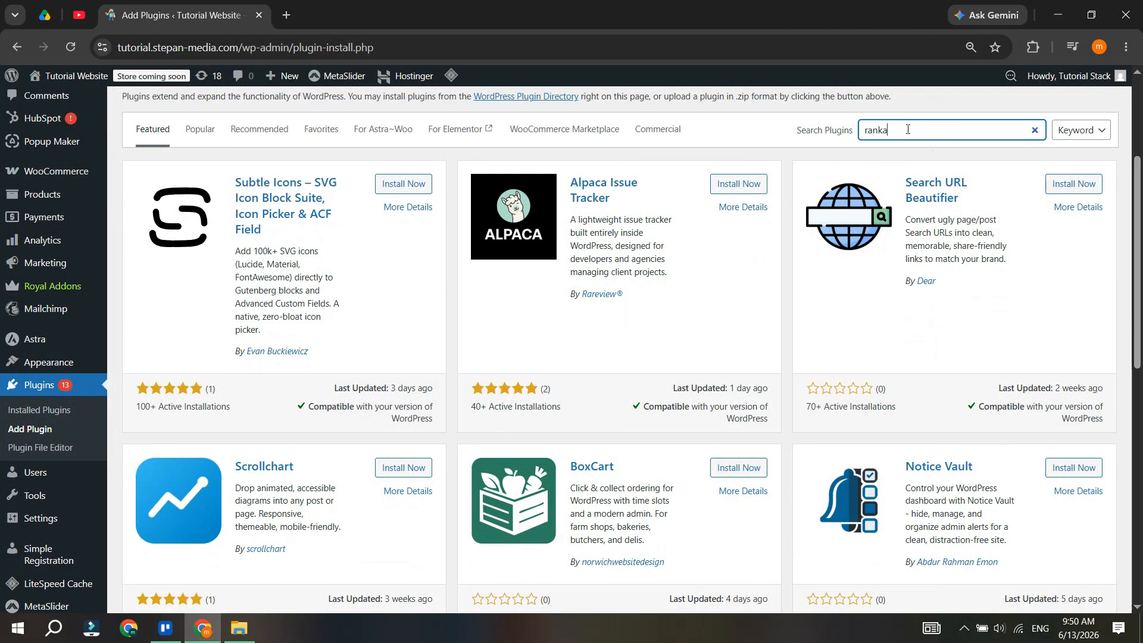
key(BackSpace)
text(math)
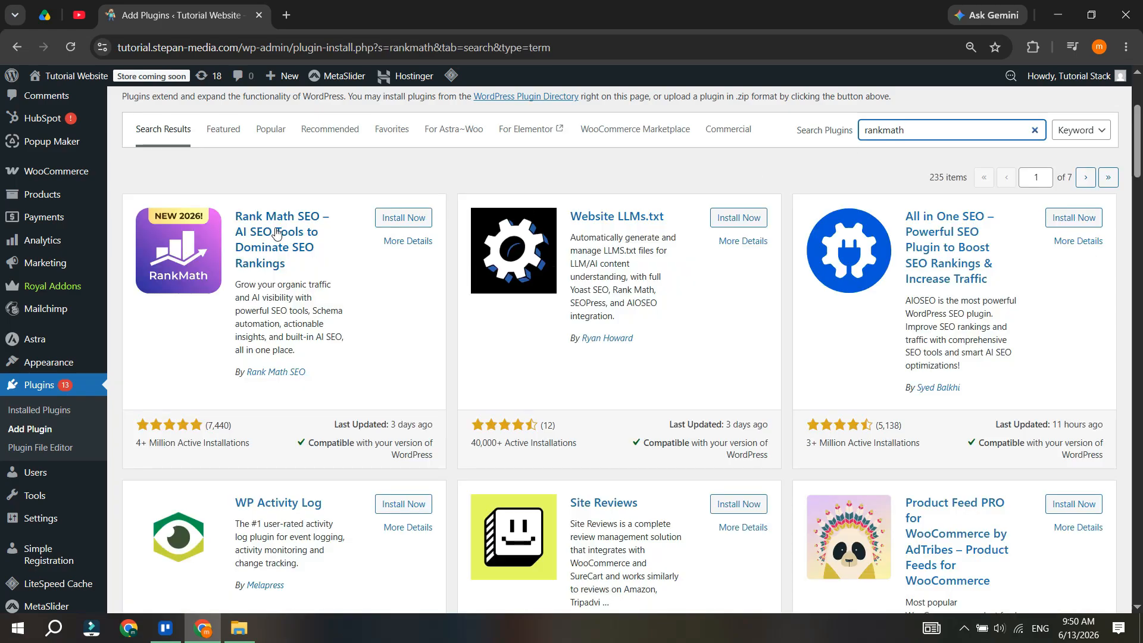
click(399, 218)
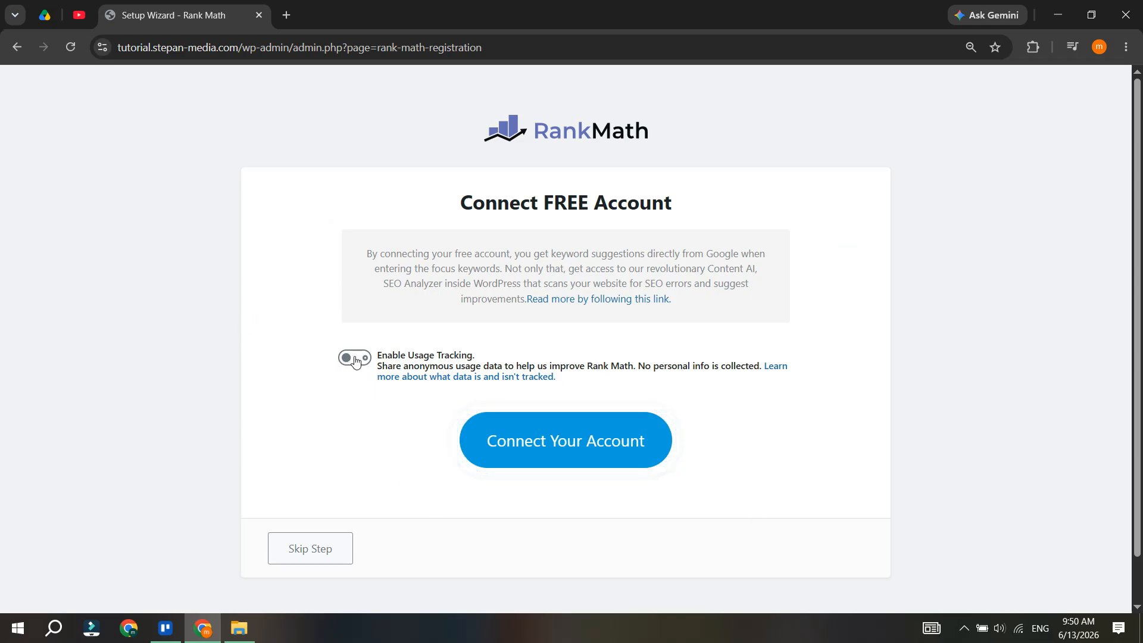
- Connect a free Rank Math account through Google login and start the setup wizard in Advanced mode
click(639, 441)
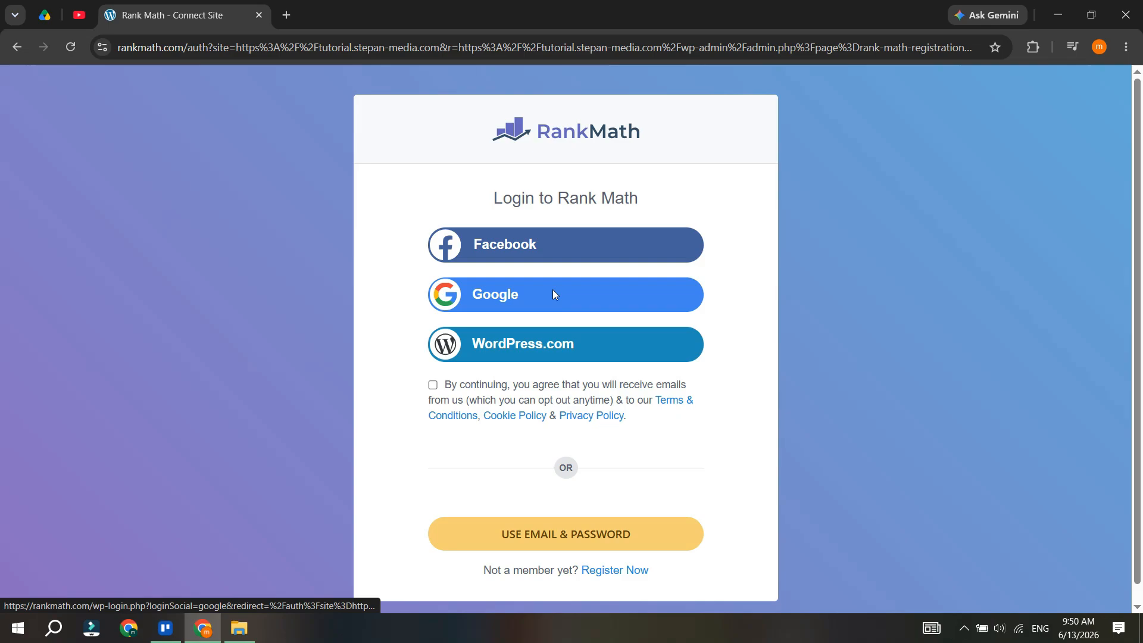
click(553, 294)
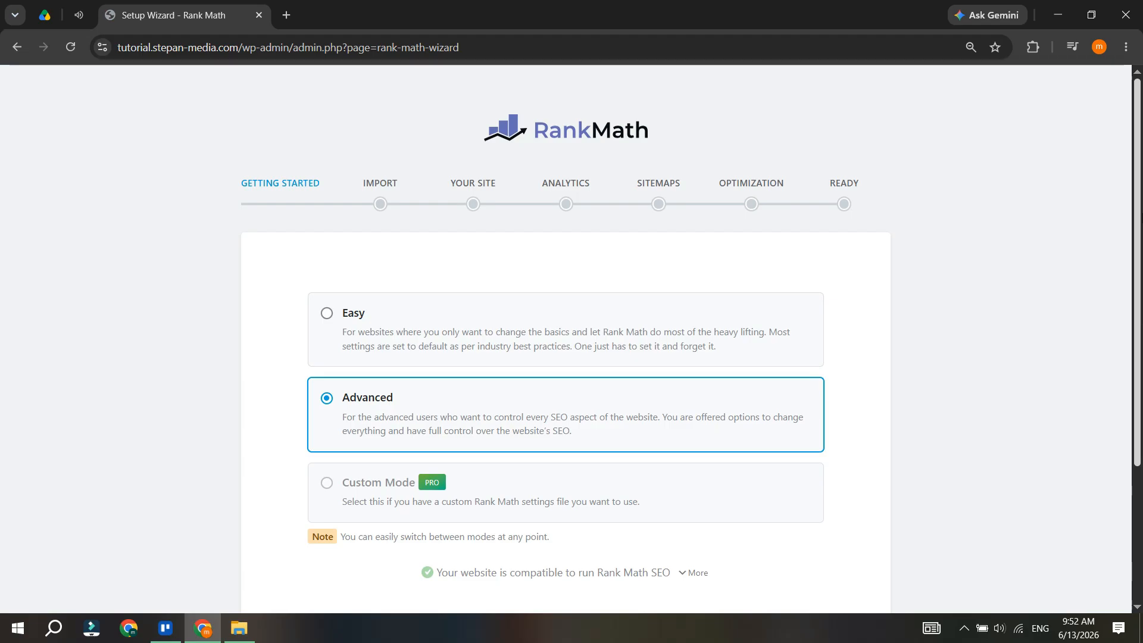
scroll(502, 387, down, 1)
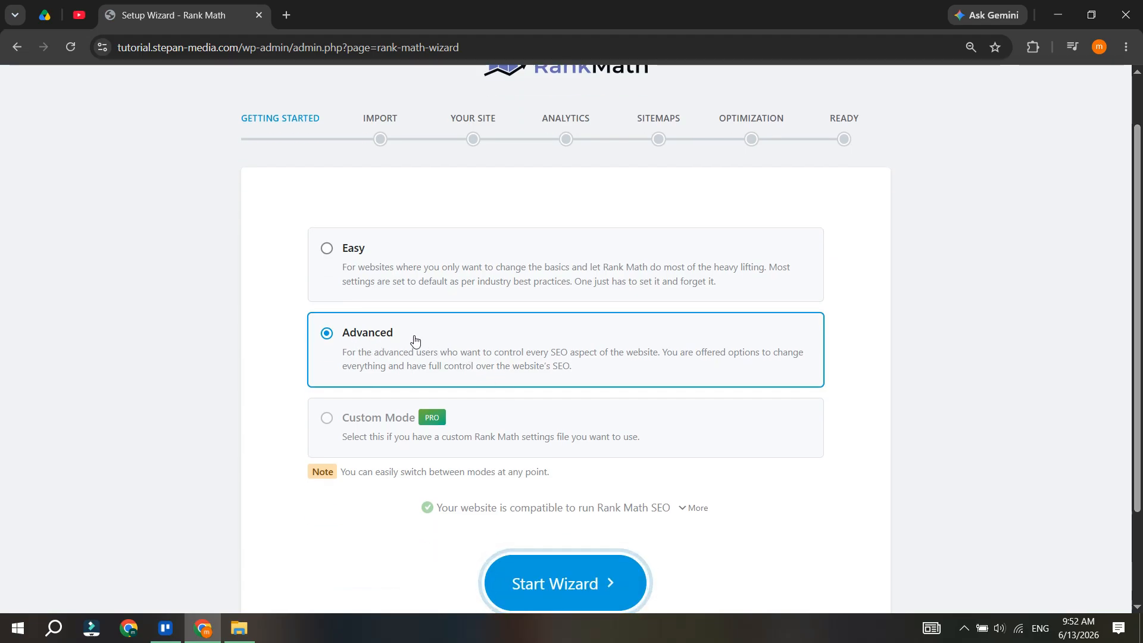
click(564, 576)
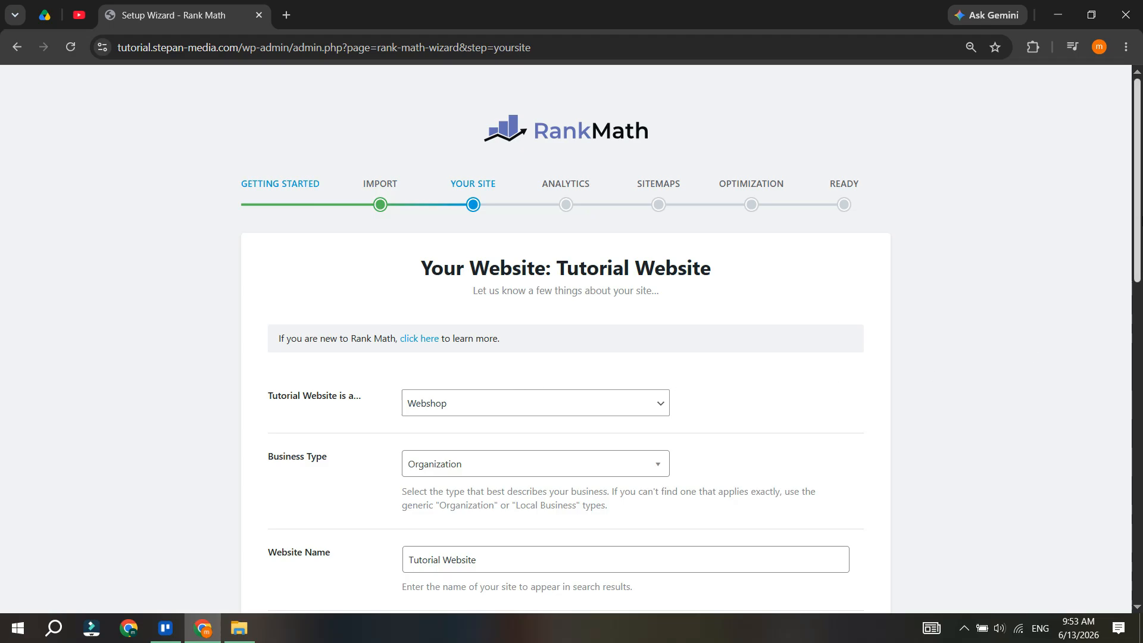
- Check the site type, business type, website name, organization name and Google logo, and save the Your Site settings unchanged
scroll(510, 388, down, 3)
scroll(490, 196, down, 1)
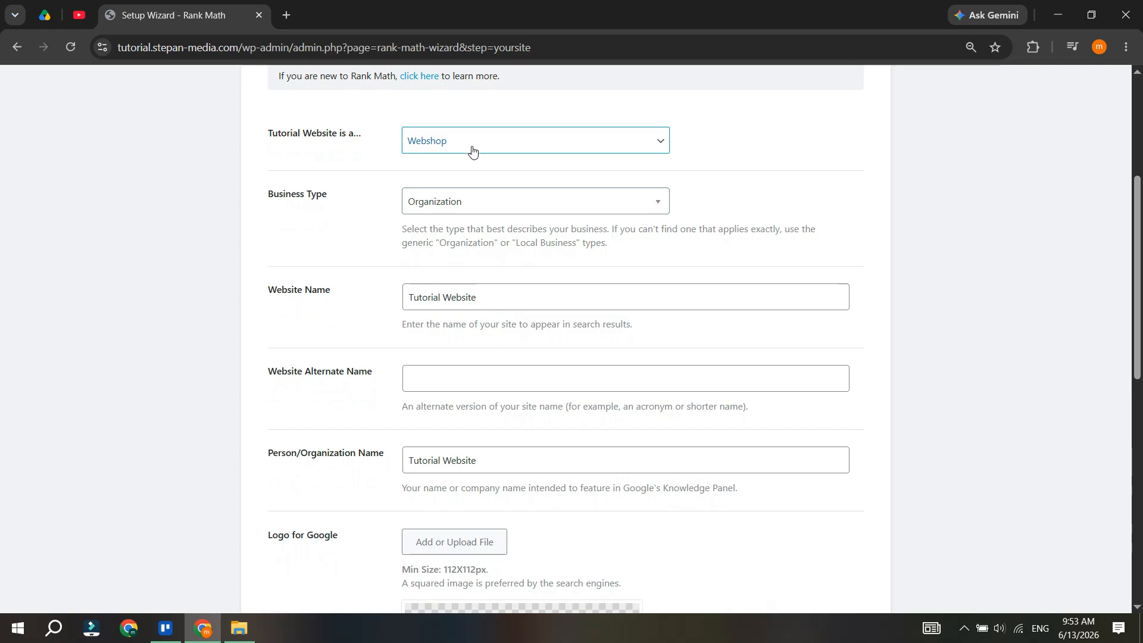
drag(504, 293, 380, 300)
click(520, 296)
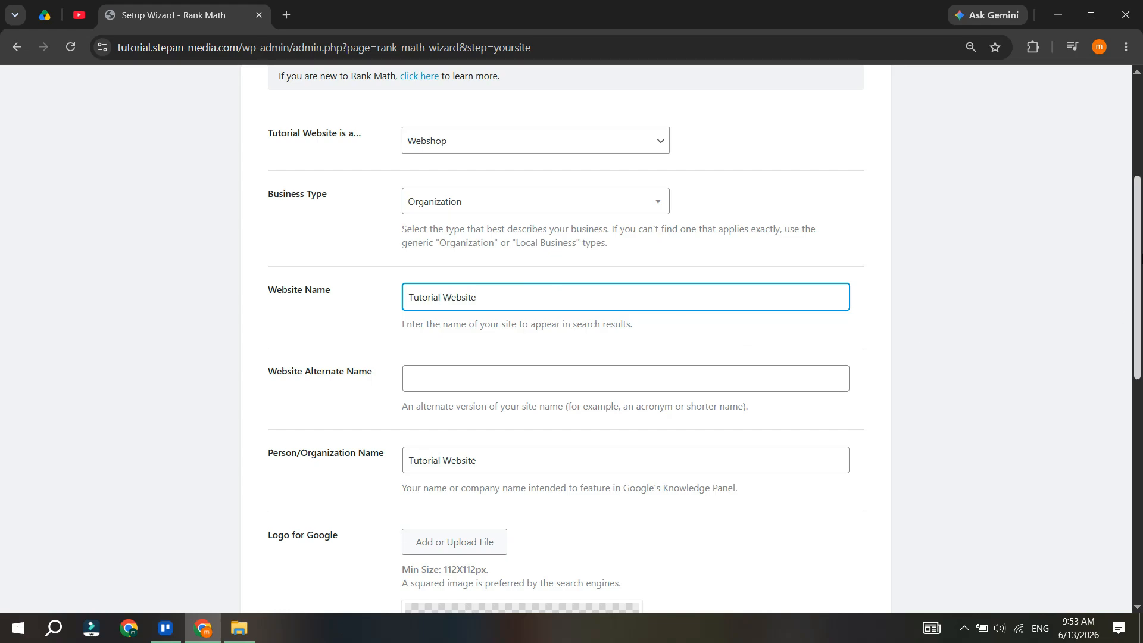
scroll(1110, 331, down, 3)
drag(482, 268, 382, 278)
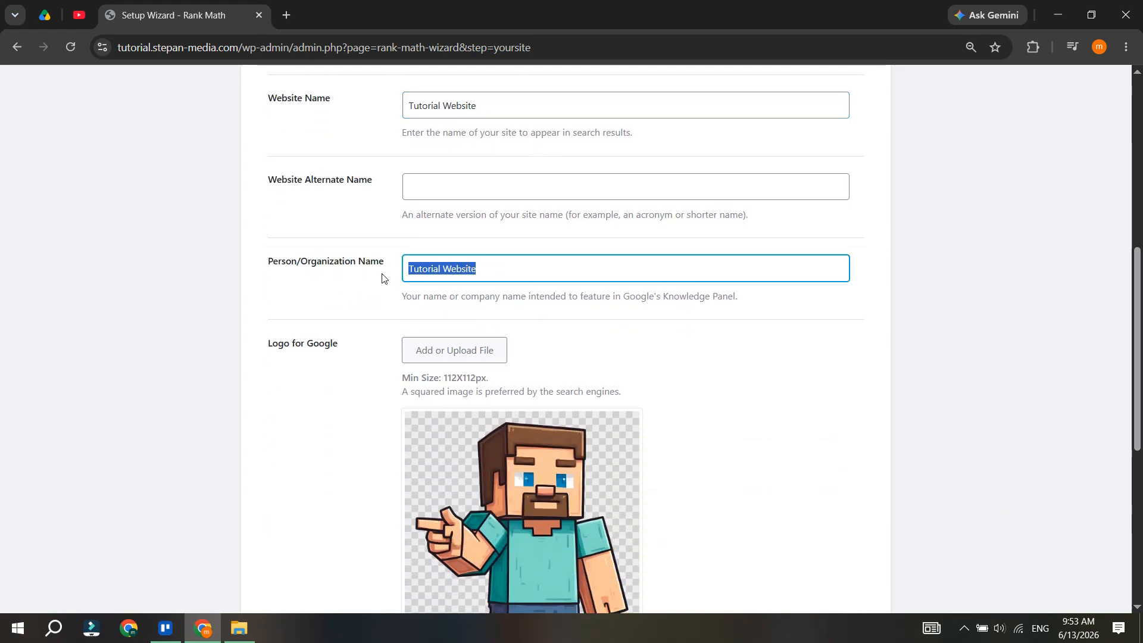
click(512, 275)
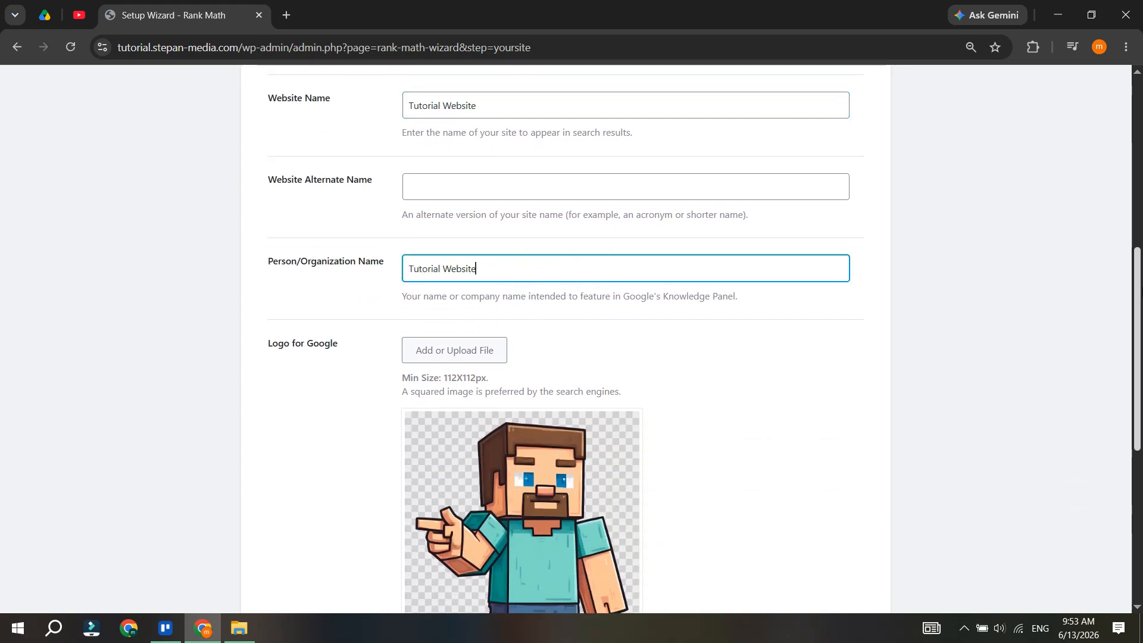
scroll(911, 319, down, 2)
scroll(533, 253, down, 2)
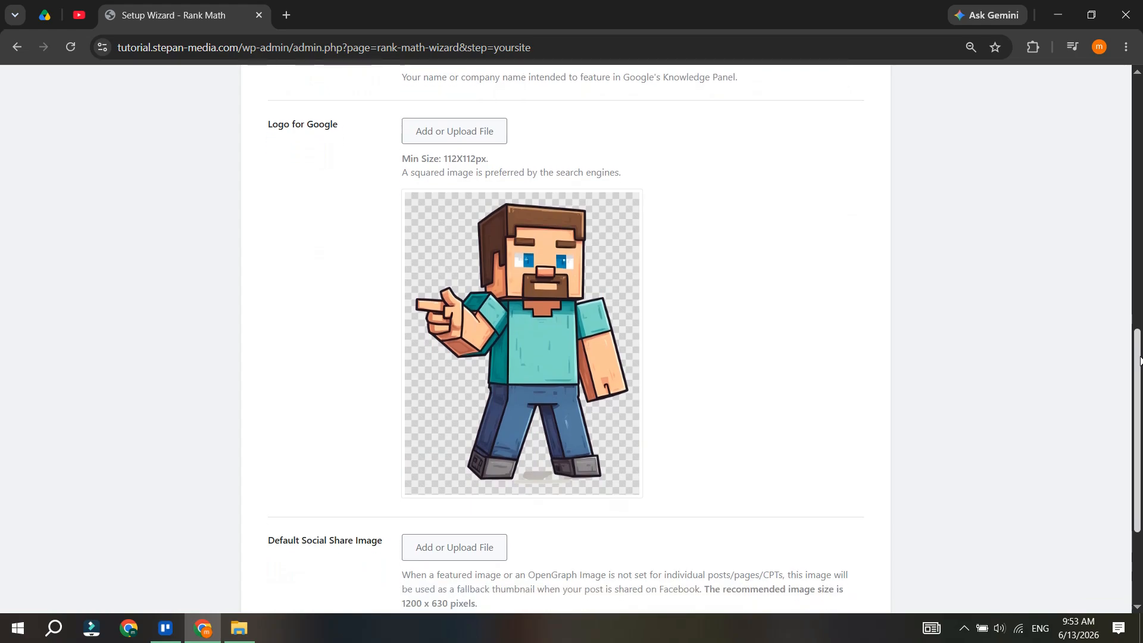
drag(338, 126, 269, 139)
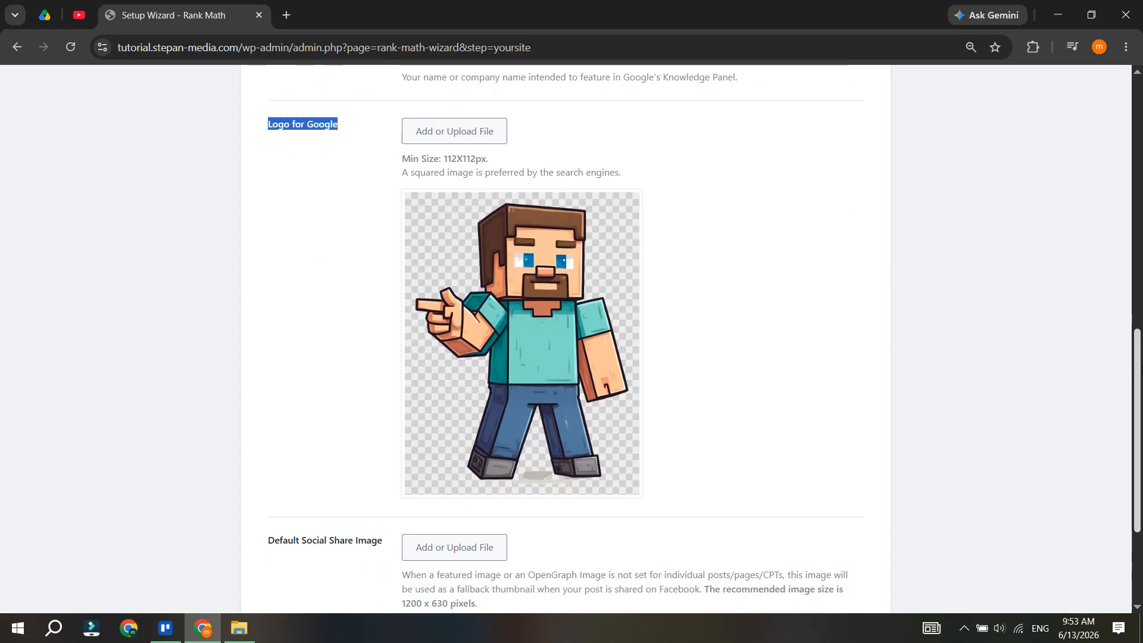
drag(1141, 372, 1142, 440)
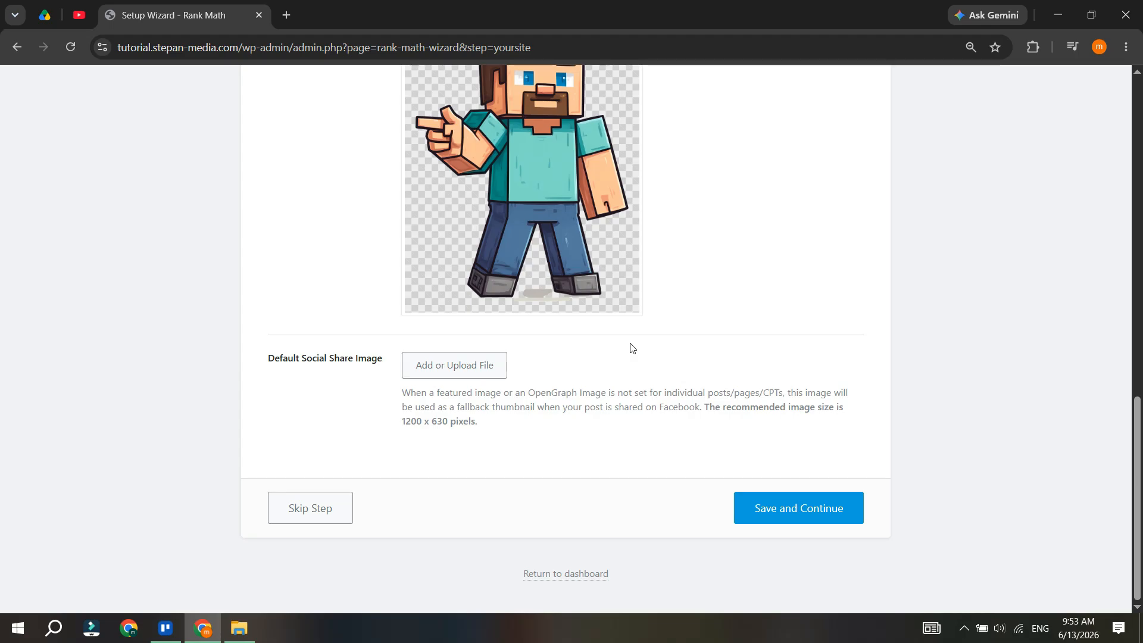
click(812, 516)
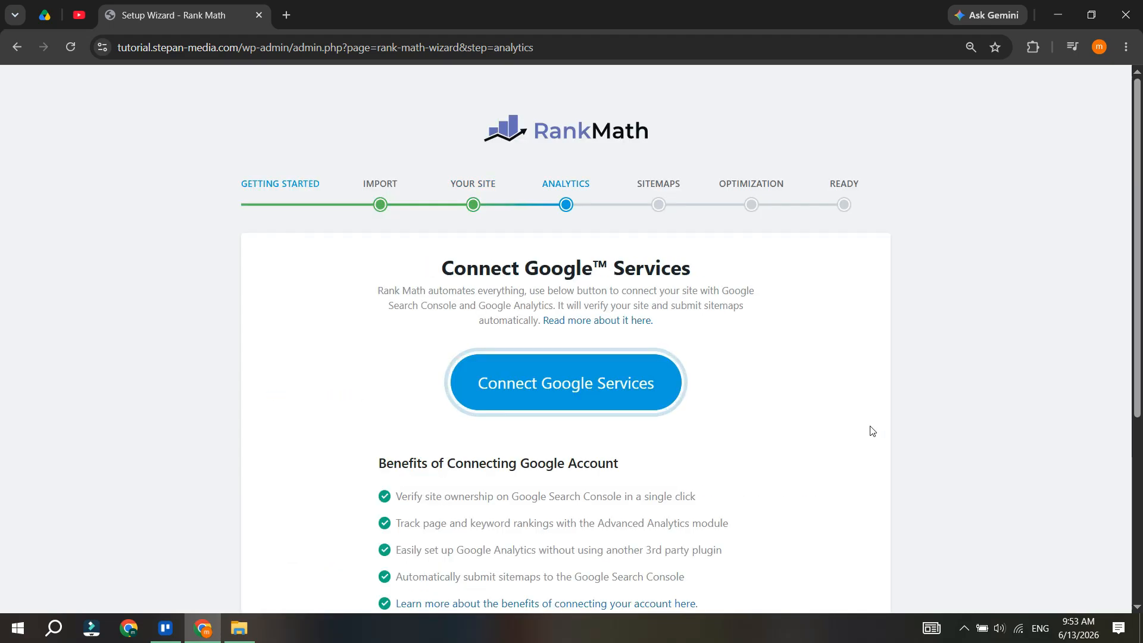
- Review the Connect Google Services page and move on to the wizard's Sitemaps stage
scroll(690, 339, down, 2)
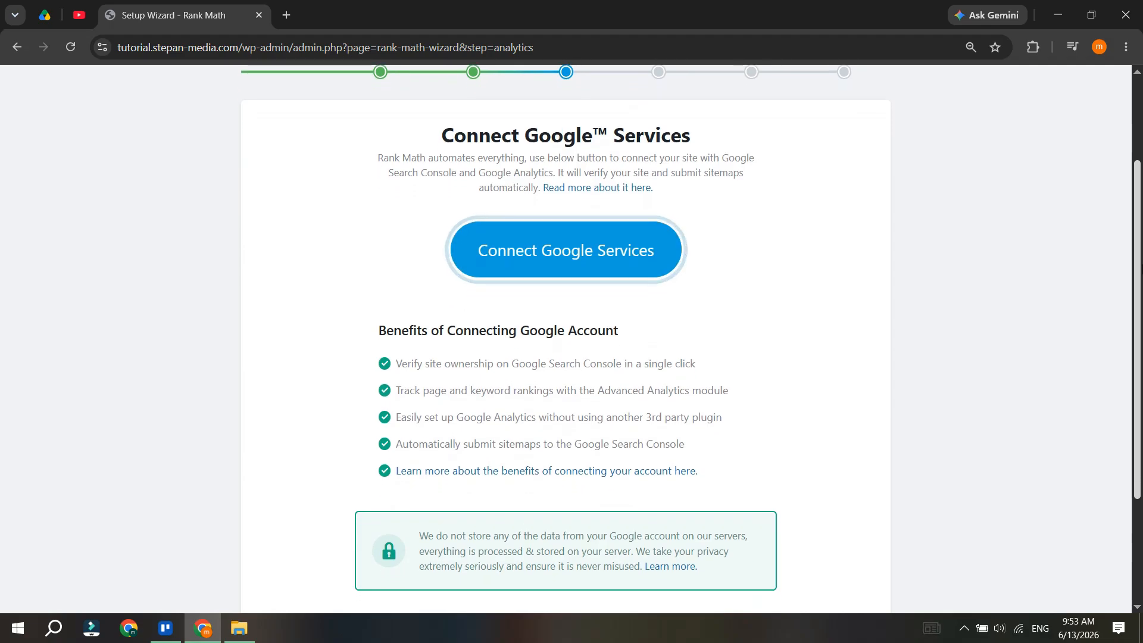
drag(1142, 269, 1142, 275)
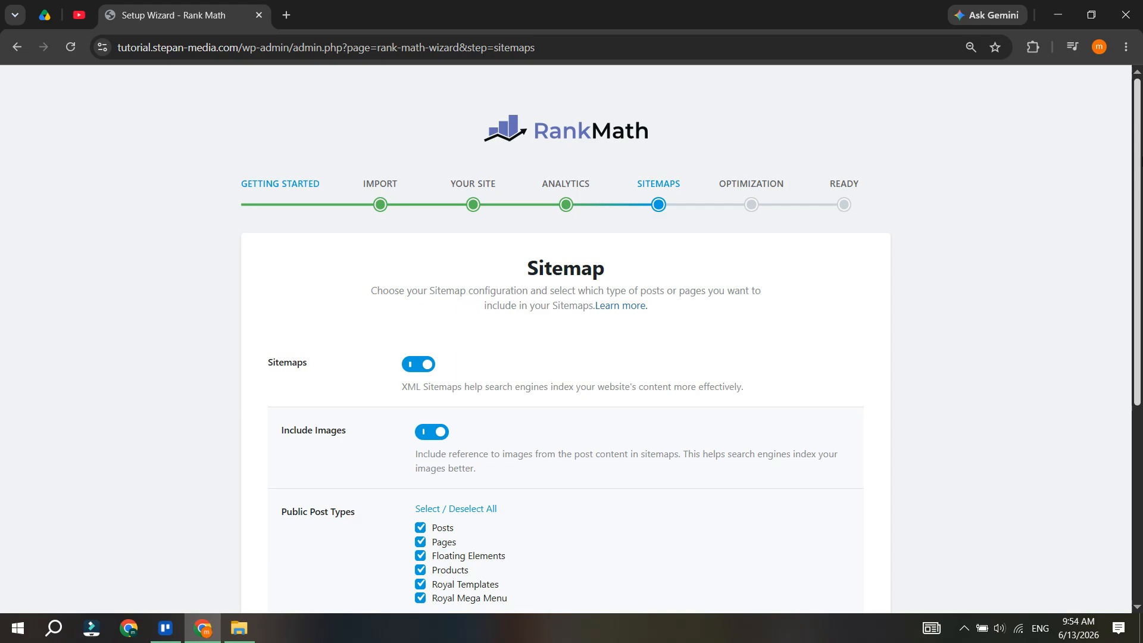
- Save the sitemap settings with images, all public post types and the Categories taxonomy included
scroll(571, 339, down, 2)
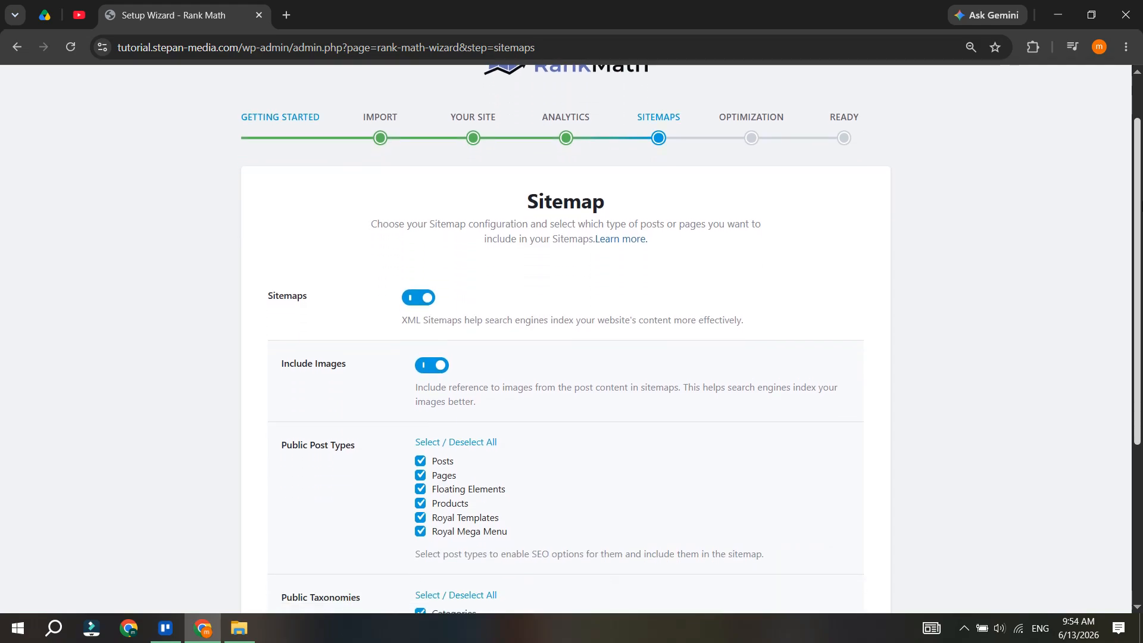
scroll(571, 339, down, 2)
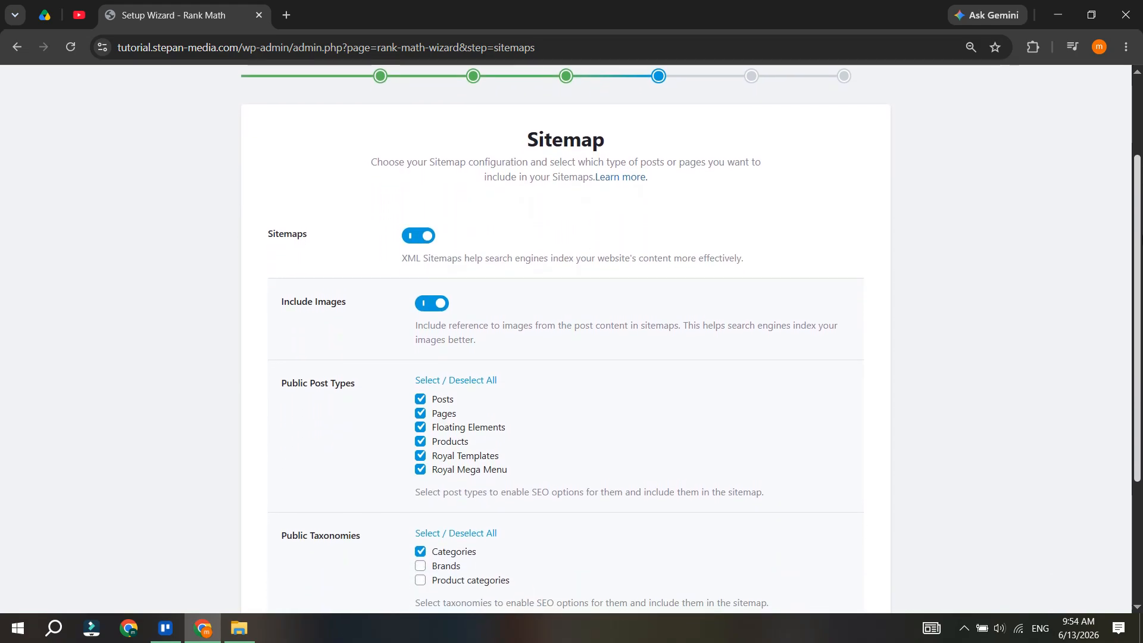
scroll(571, 339, down, 1)
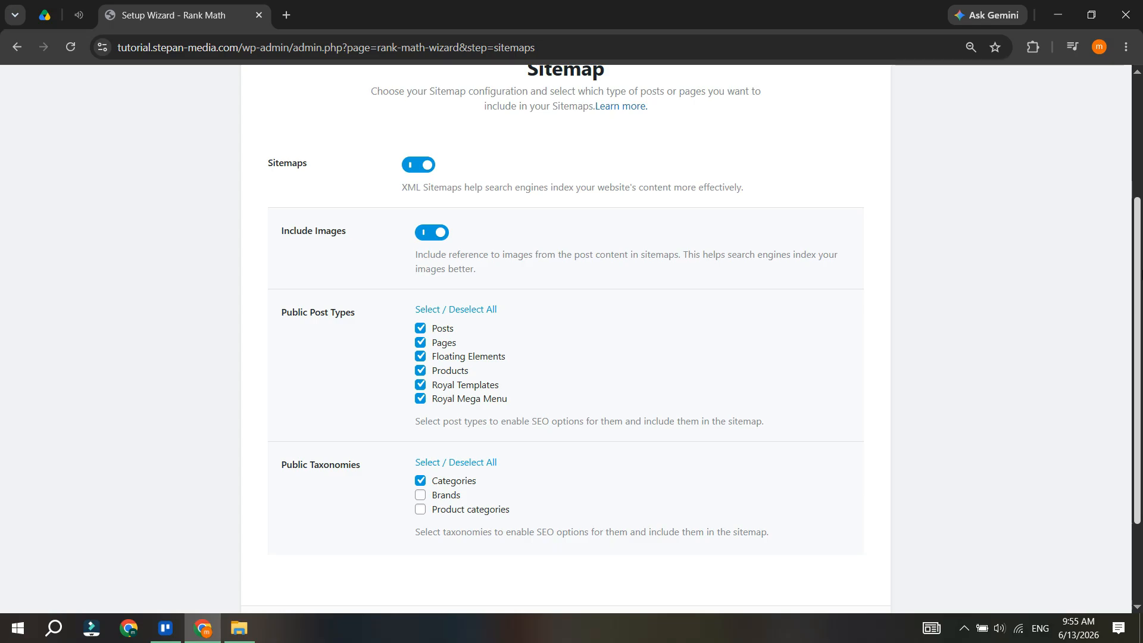
scroll(572, 339, down, 2)
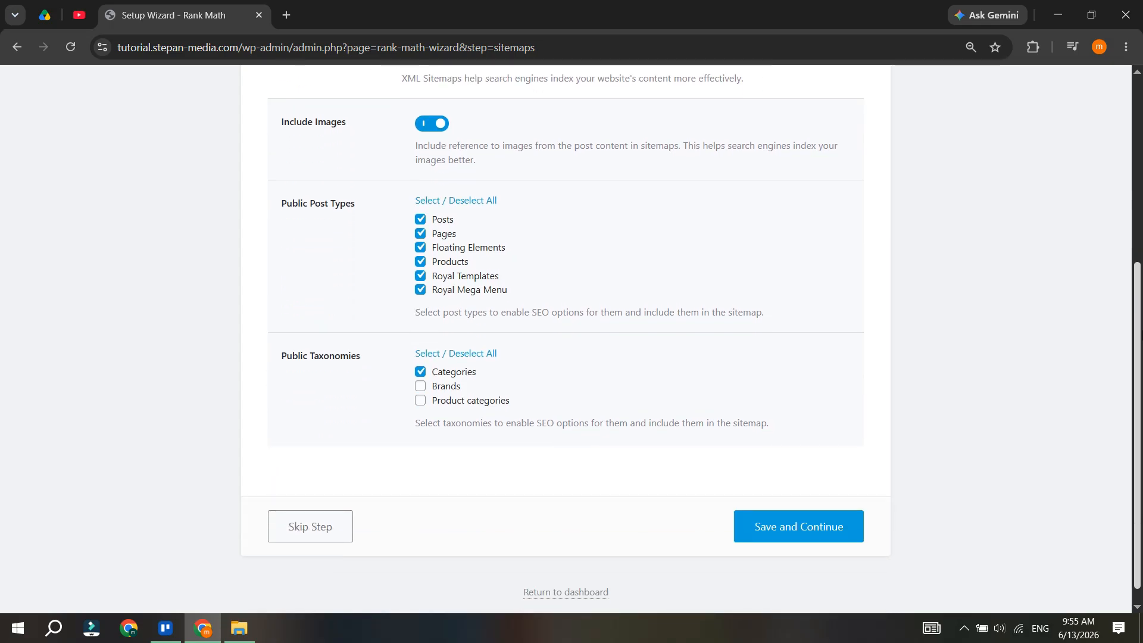
click(798, 526)
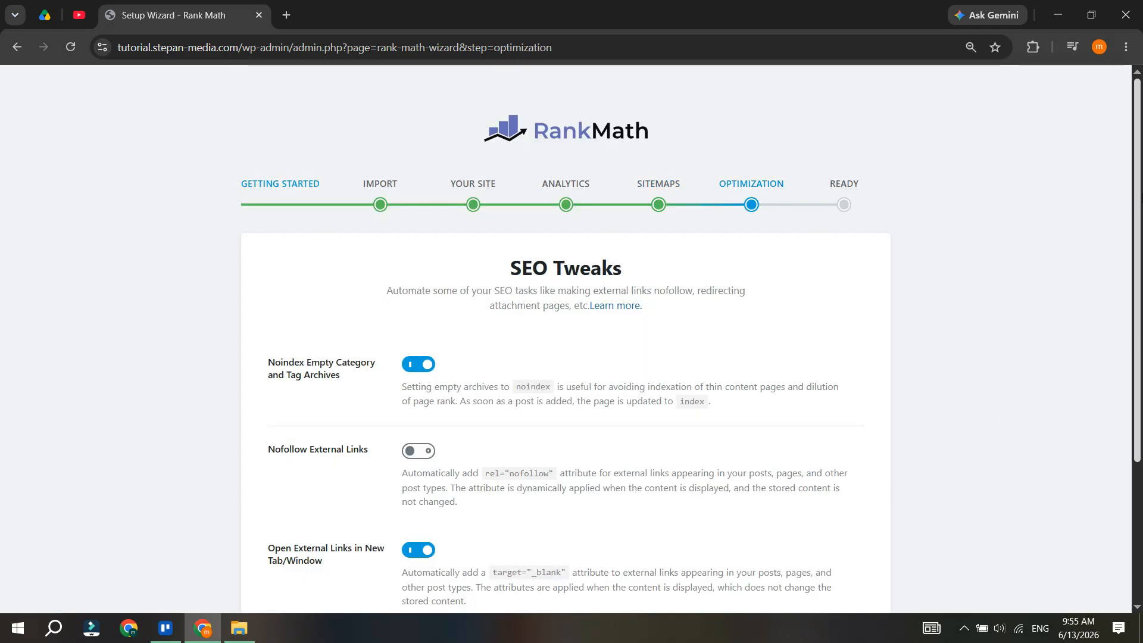
- Save the SEO Tweaks with empty archives set to noindex, nofollow external links off and external links opening in a new tab
scroll(571, 339, down, 3)
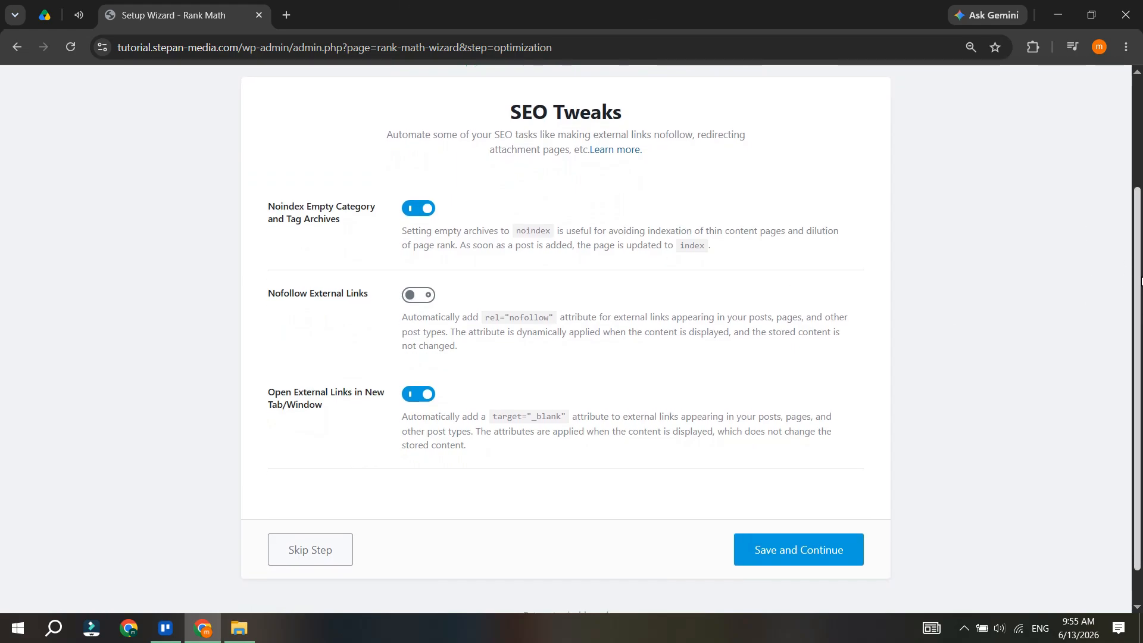
drag(1141, 281, 1140, 313)
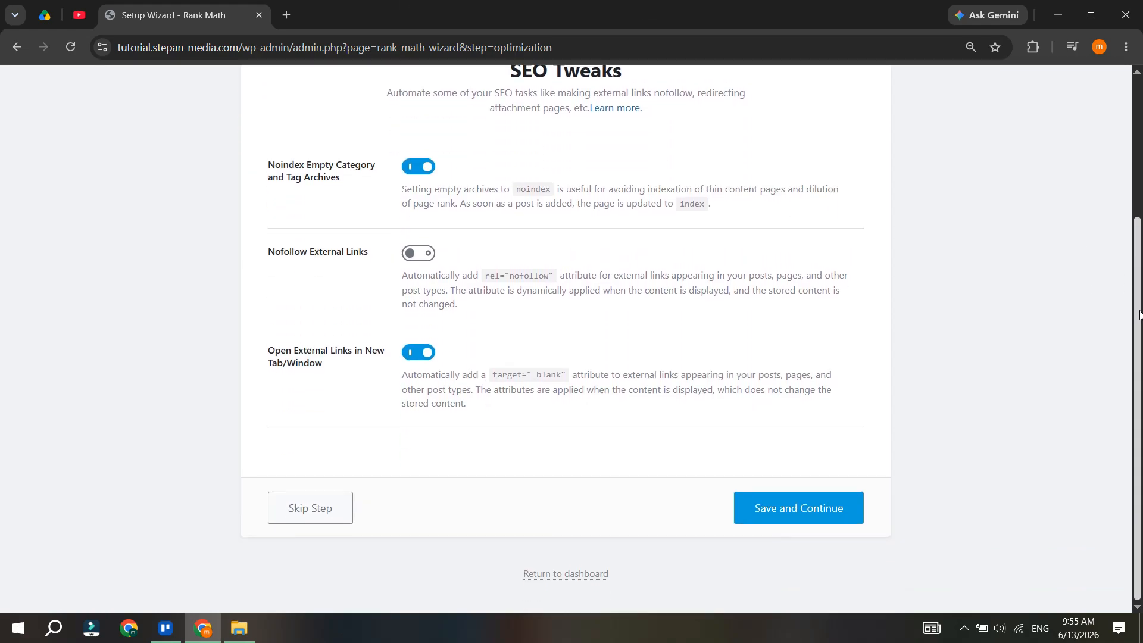
click(777, 510)
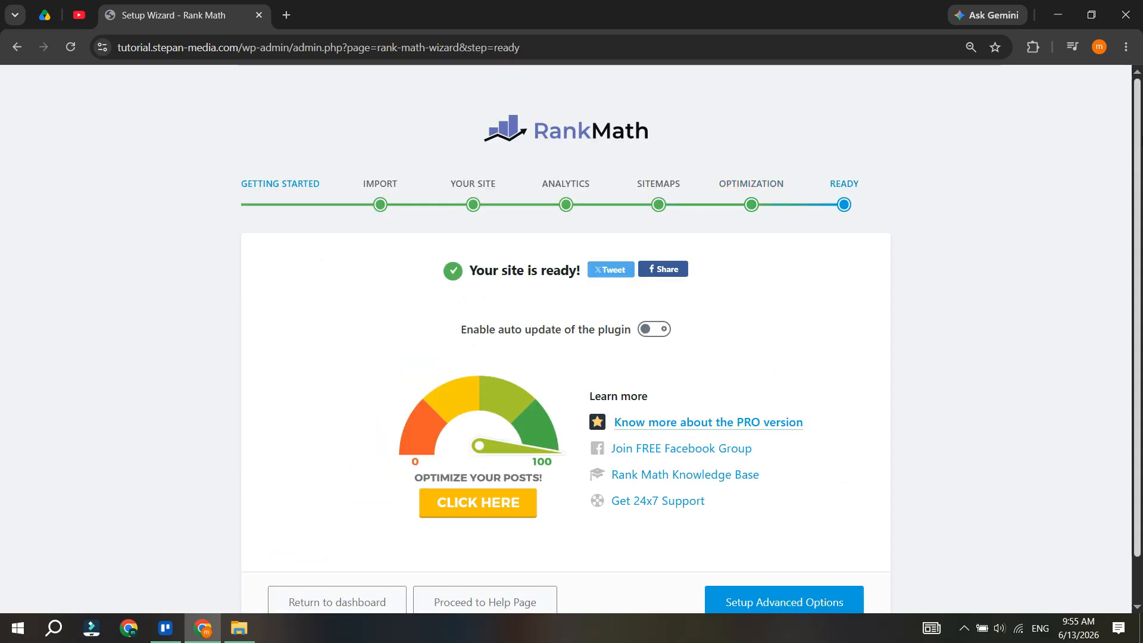
- Leave the completed wizard for the Local SEO settings in Titles & Meta and look through all their fields
scroll(961, 393, down, 1)
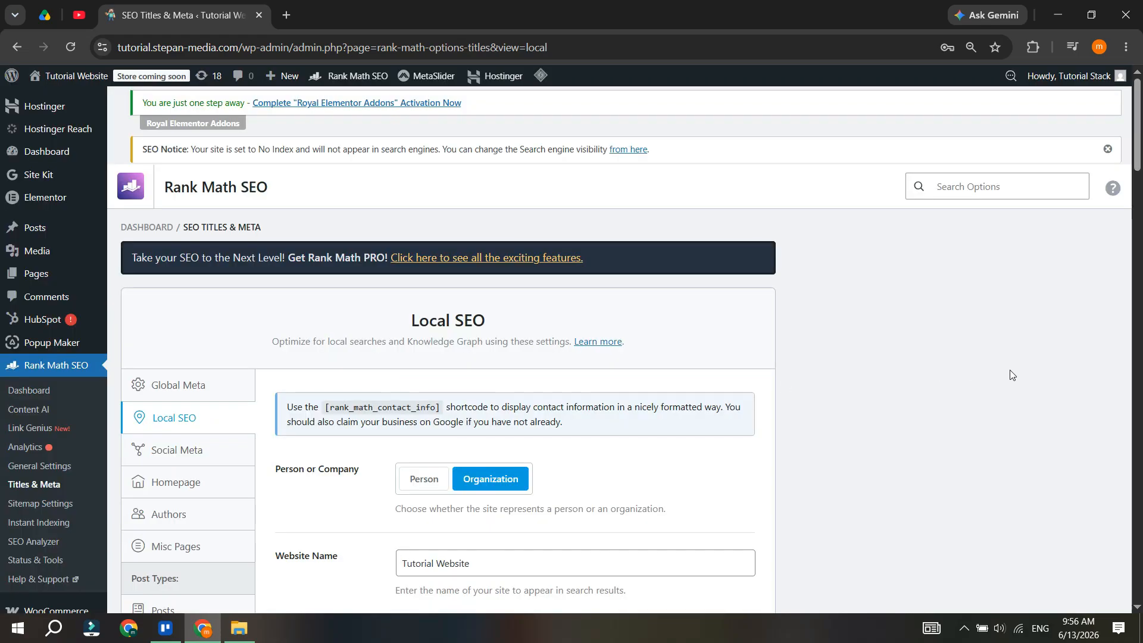
scroll(446, 357, down, 8)
scroll(446, 357, up, 6)
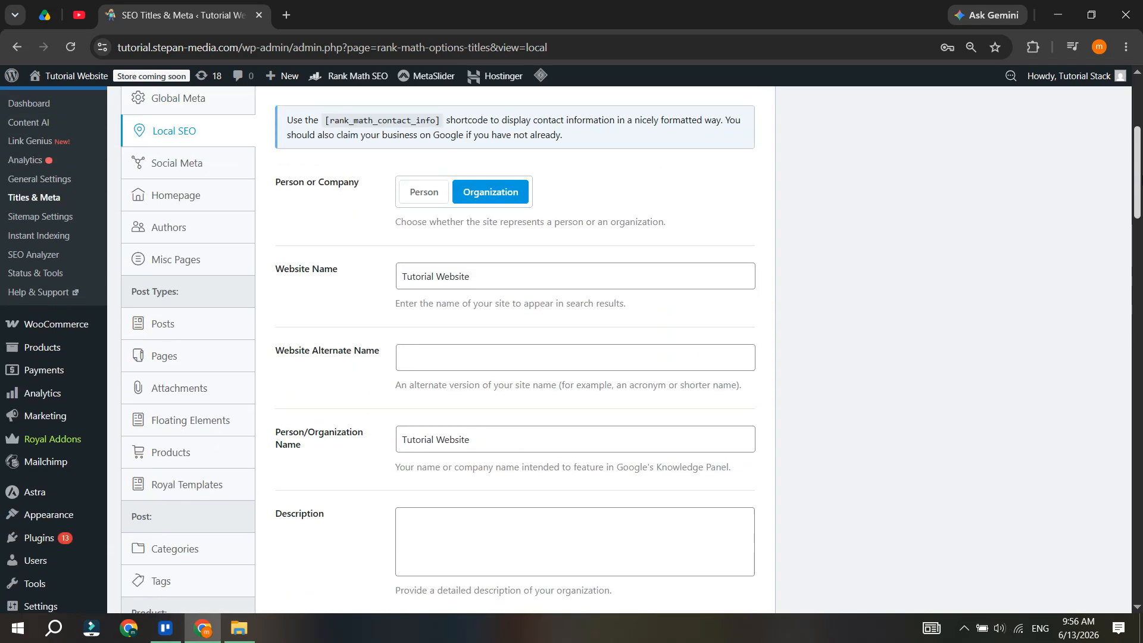
scroll(446, 357, down, 10)
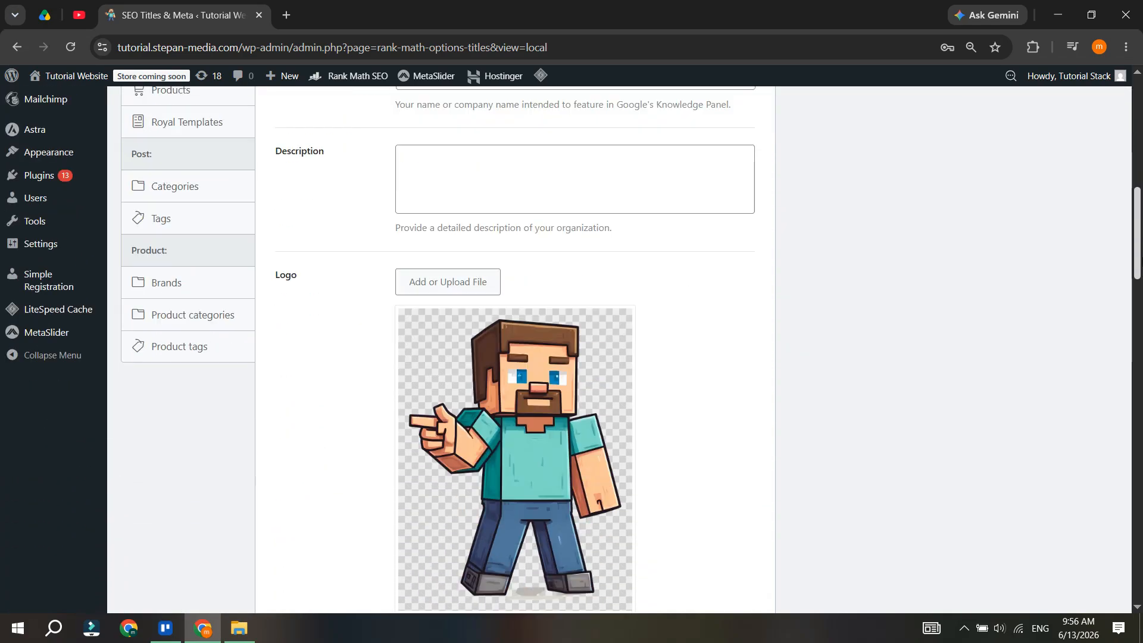
scroll(515, 352, down, 13)
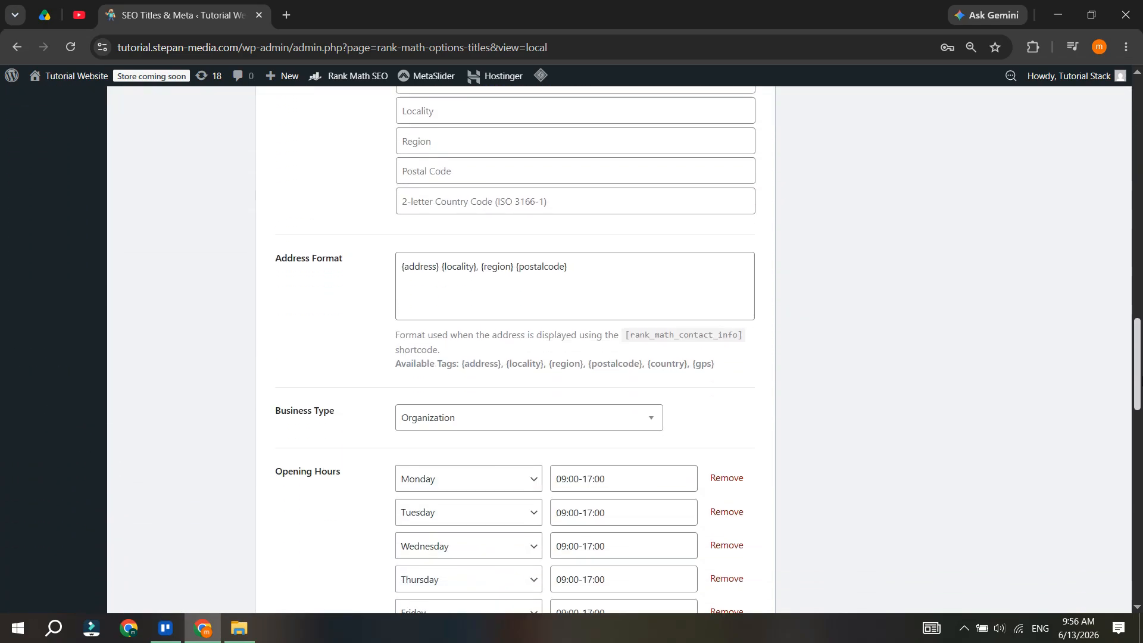
scroll(515, 351, down, 15)
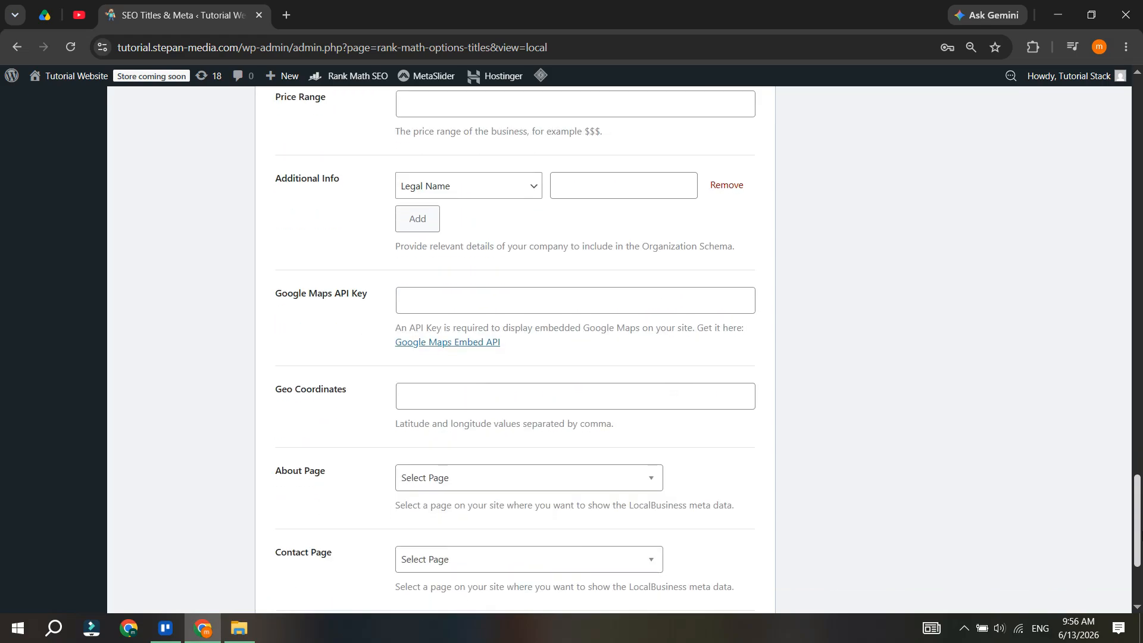
drag(1137, 554, 1139, 155)
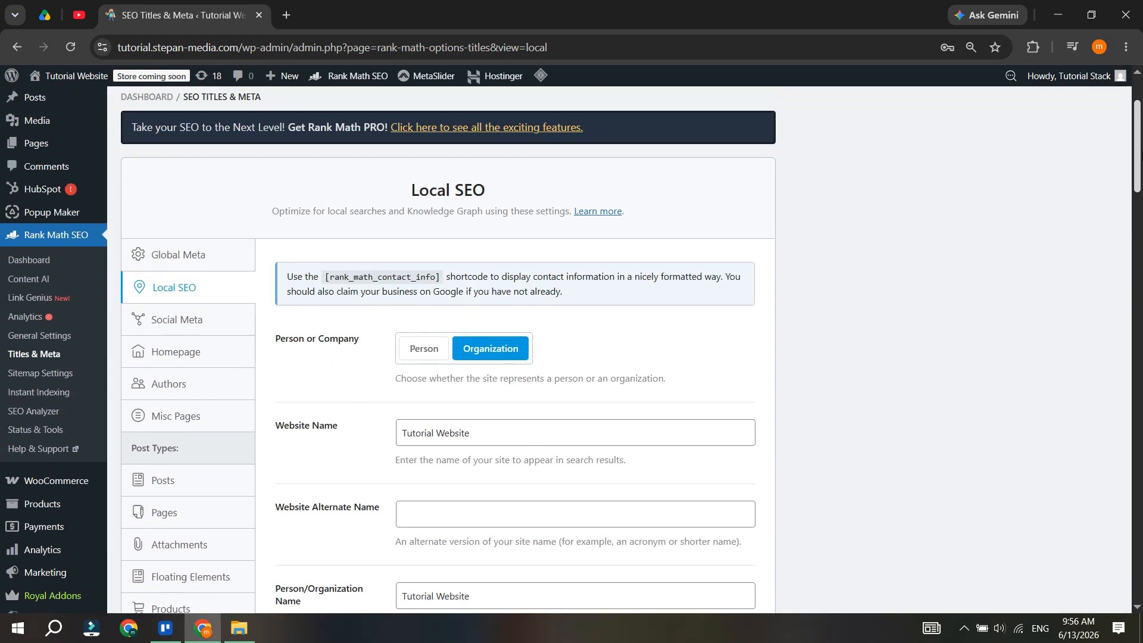